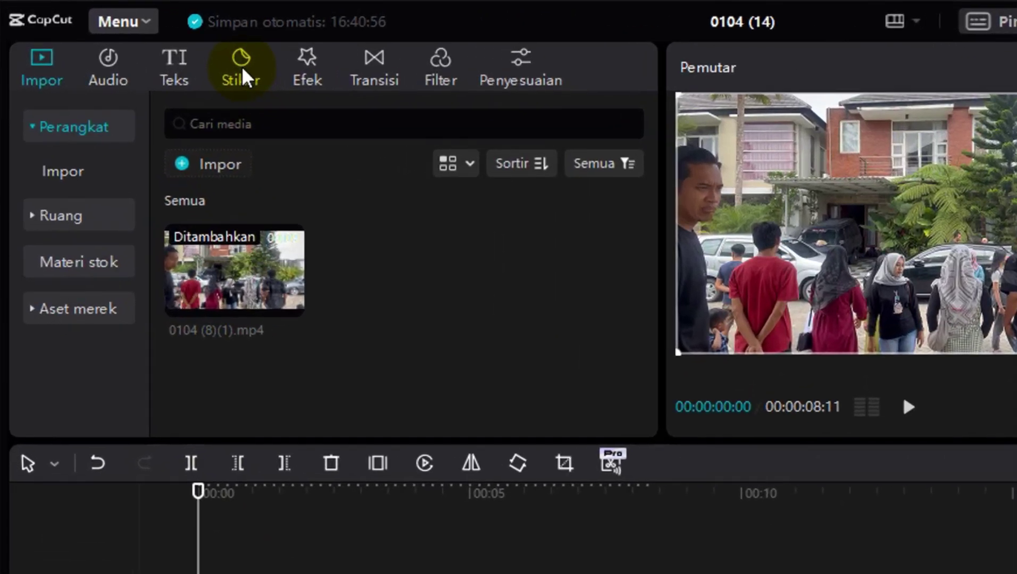
# Search the sticker library for "blur"
pyautogui.click(244, 76)
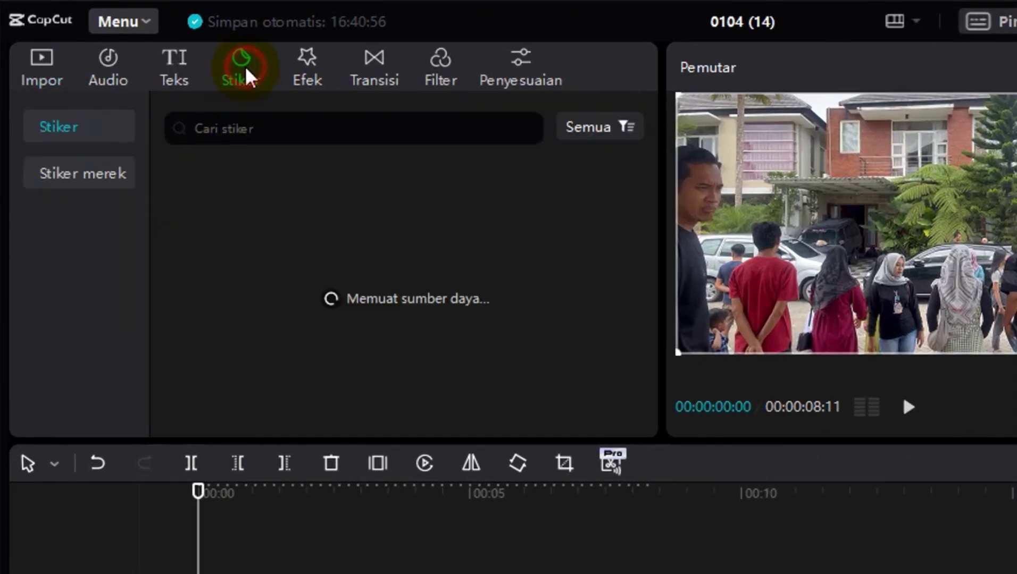
pyautogui.click(258, 129)
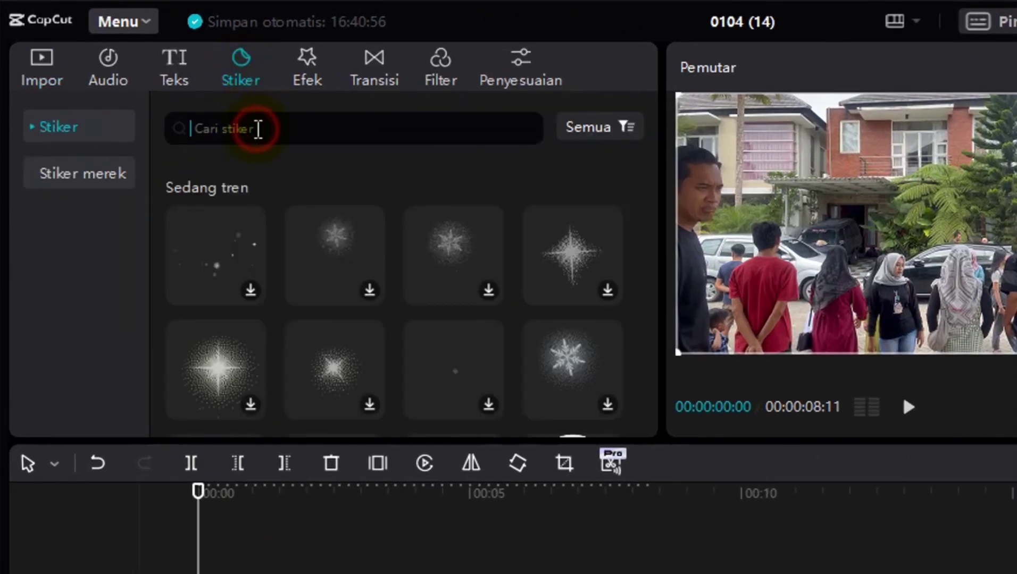
pyautogui.write('bl')
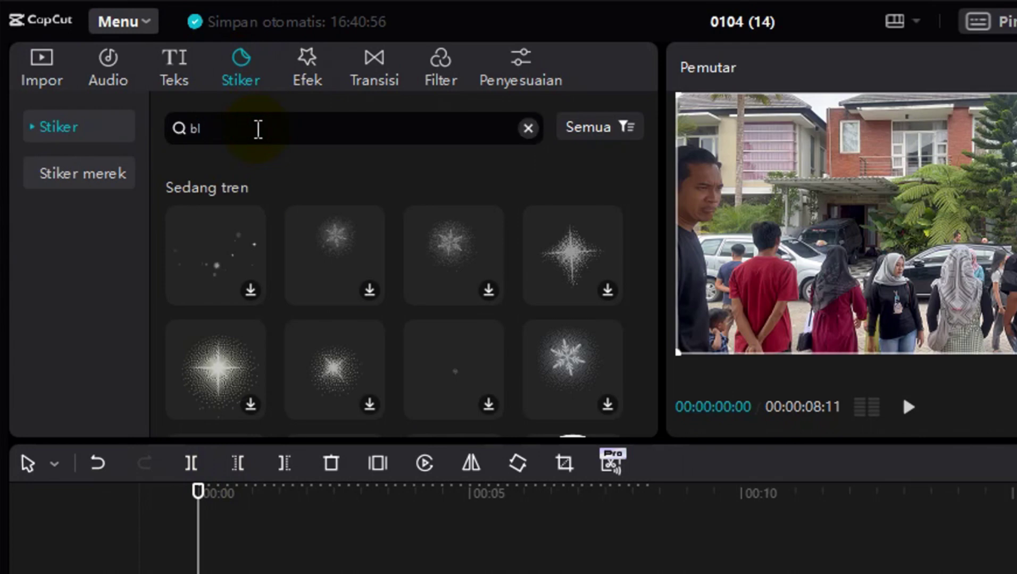
pyautogui.write('ur')
pyautogui.press('Return')
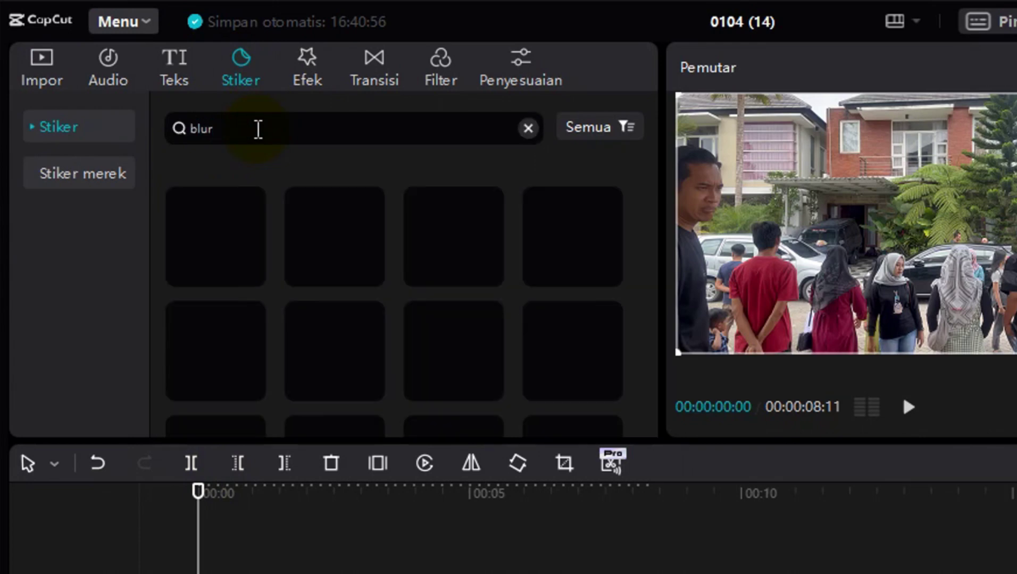
# Add the black, white and grey pixel mosaic sticker to a track above the video clip, near its start
pyautogui.scroll(-2, 371, 283)
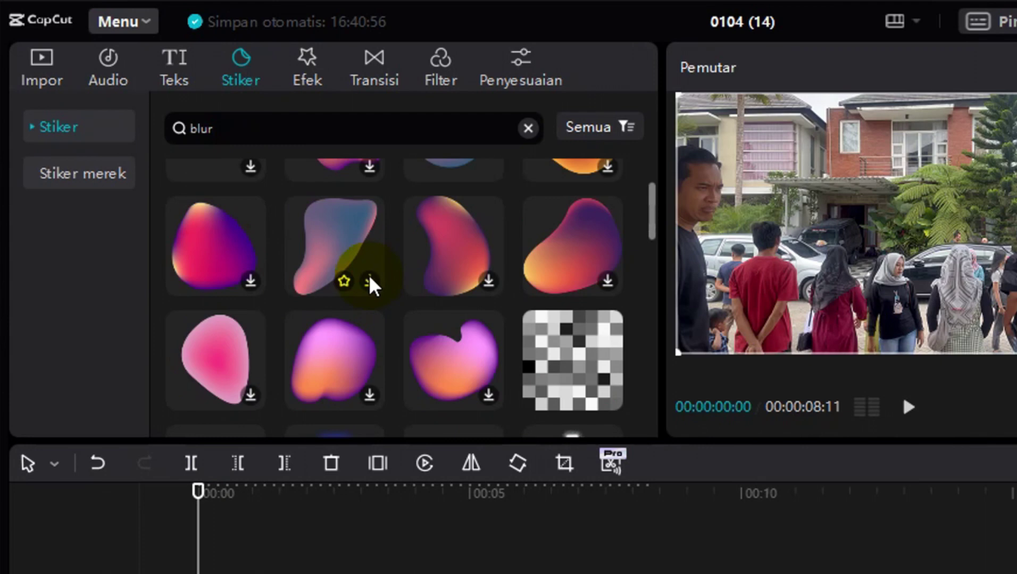
pyautogui.scroll(-2, 370, 284)
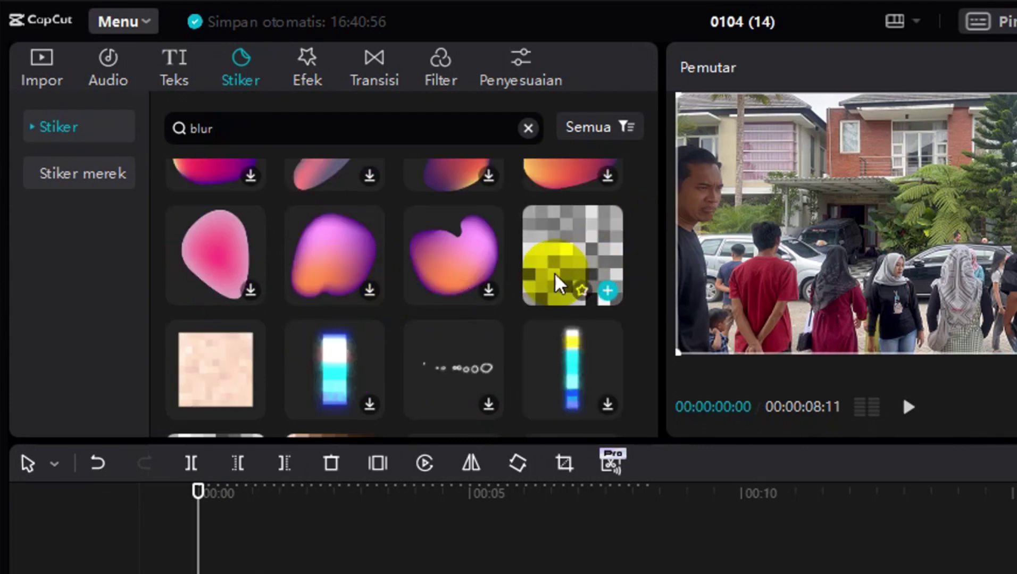
pyautogui.scroll(-2, 231, 381)
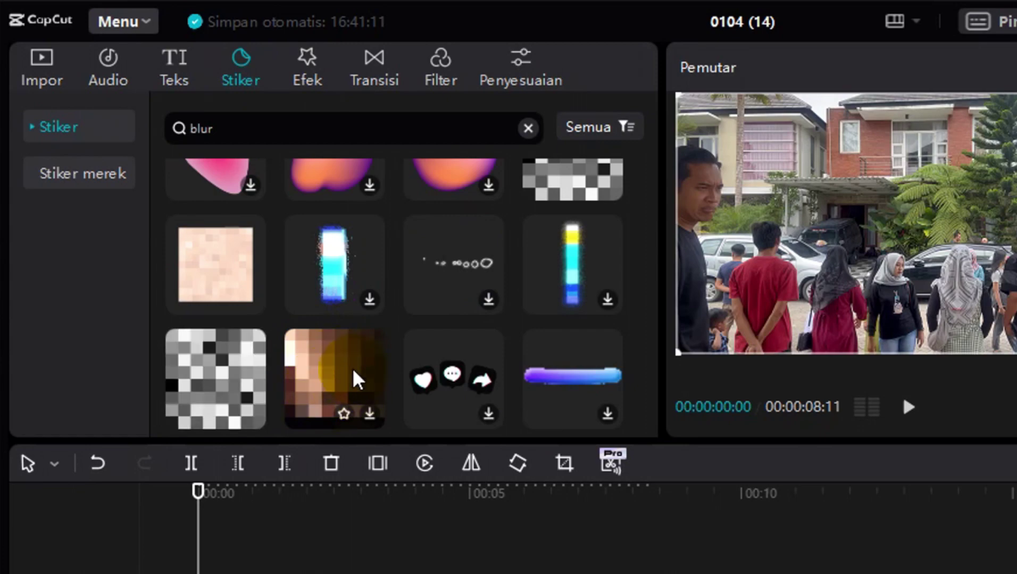
pyautogui.click(224, 380)
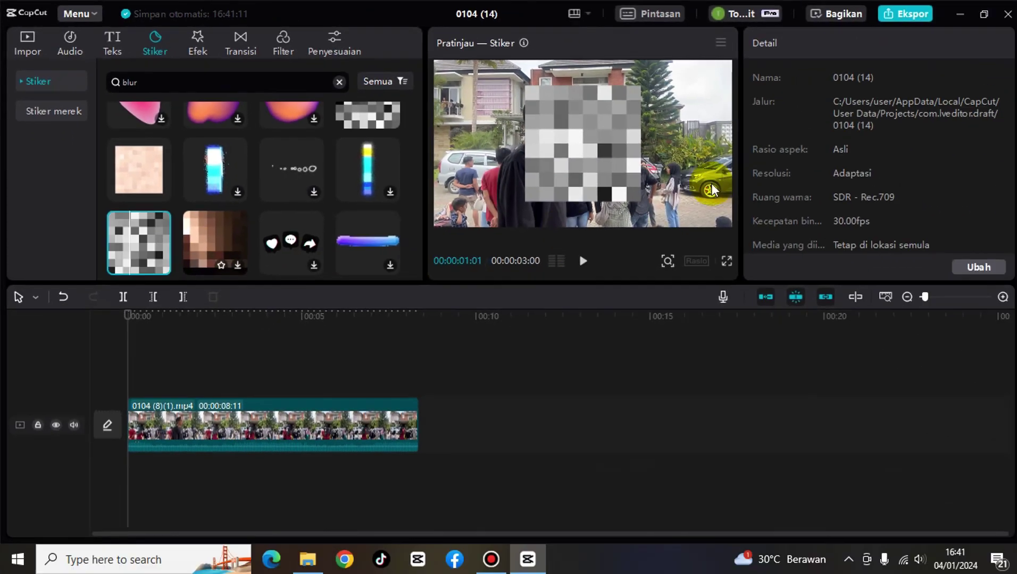
pyautogui.click(968, 256)
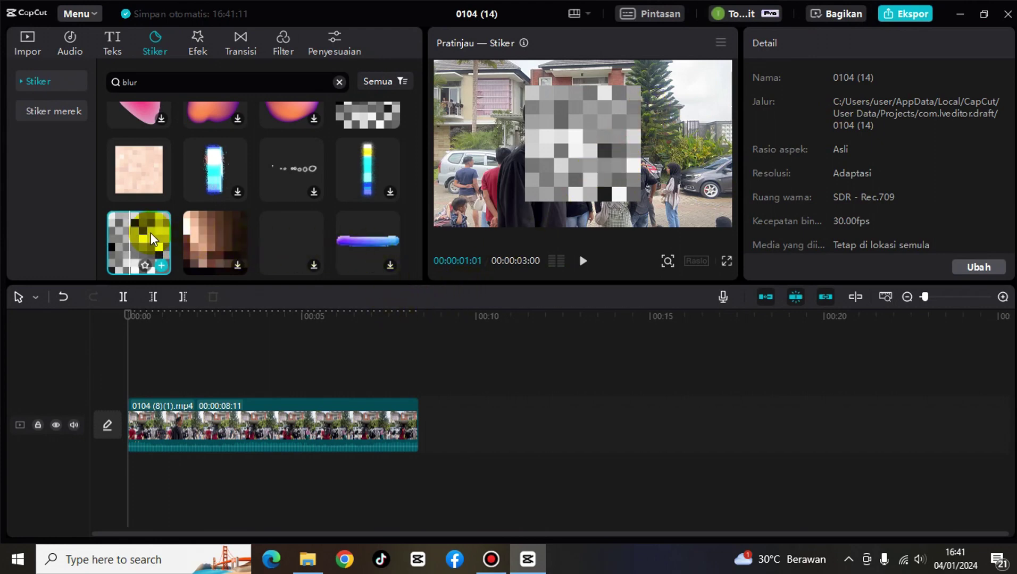
pyautogui.moveTo(150, 233); pyautogui.dragTo(134, 384)
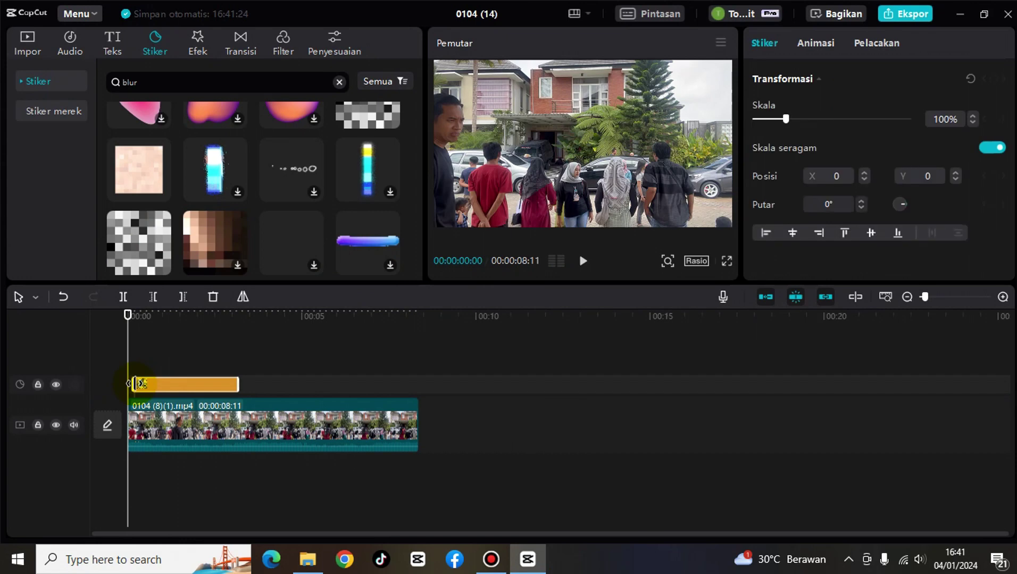
# Scale the mosaic sticker to 87% and make its clip span the full length of the video from 00:00:00:00
pyautogui.moveTo(134, 318); pyautogui.dragTo(154, 318)
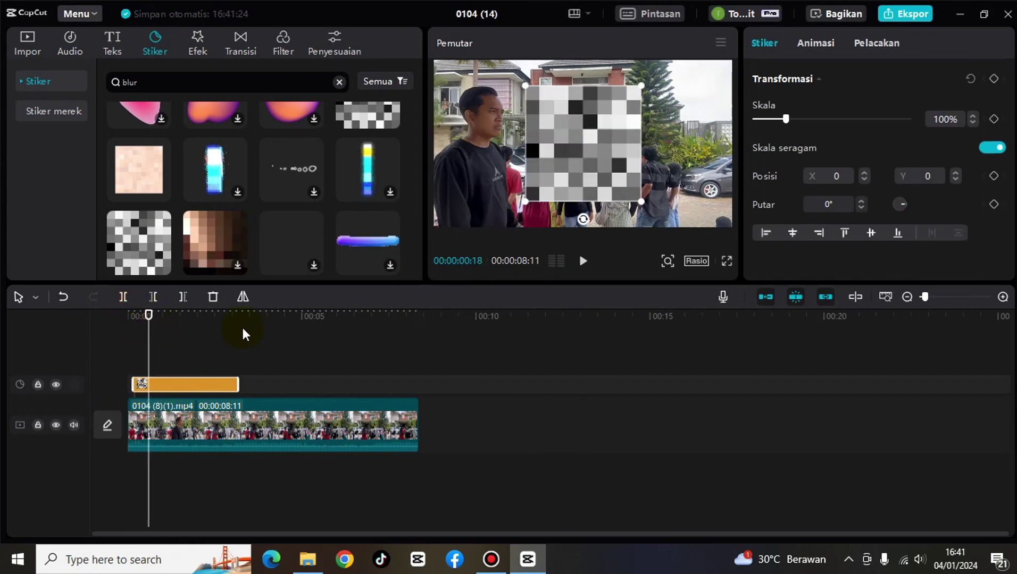
pyautogui.moveTo(640, 86)
pyautogui.mouseDown()
pyautogui.moveTo(601, 93)
pyautogui.moveTo(641, 83)
pyautogui.moveTo(625, 87)
pyautogui.moveTo(620, 121)
pyautogui.moveTo(634, 91)
pyautogui.mouseUp()
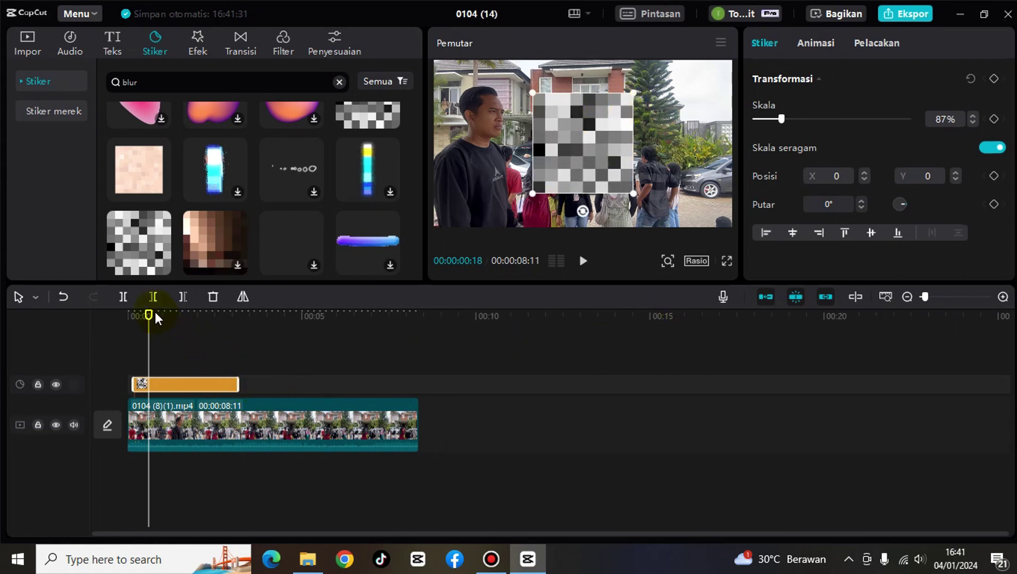
pyautogui.moveTo(148, 314); pyautogui.dragTo(98, 318)
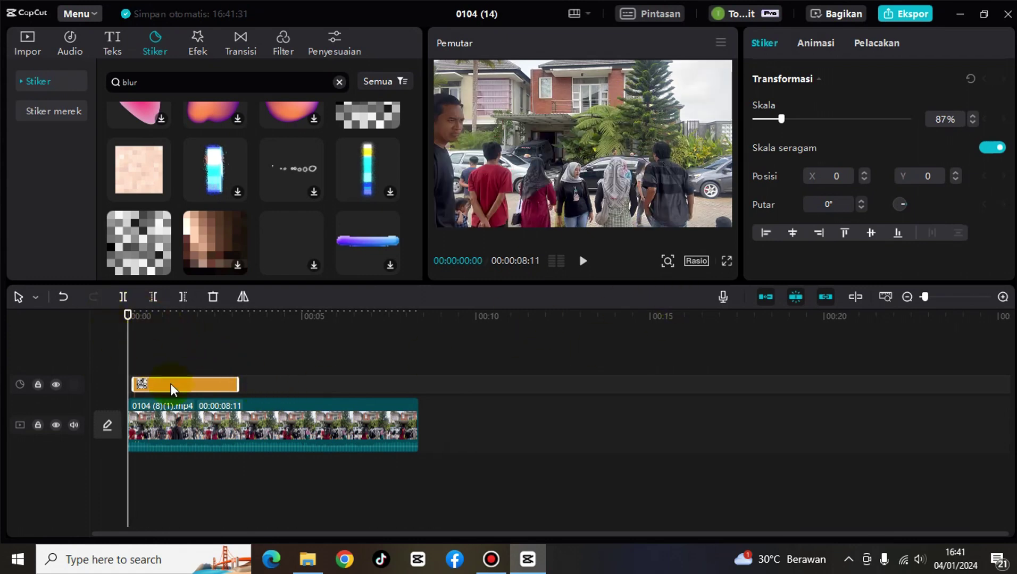
pyautogui.moveTo(199, 384); pyautogui.dragTo(158, 390)
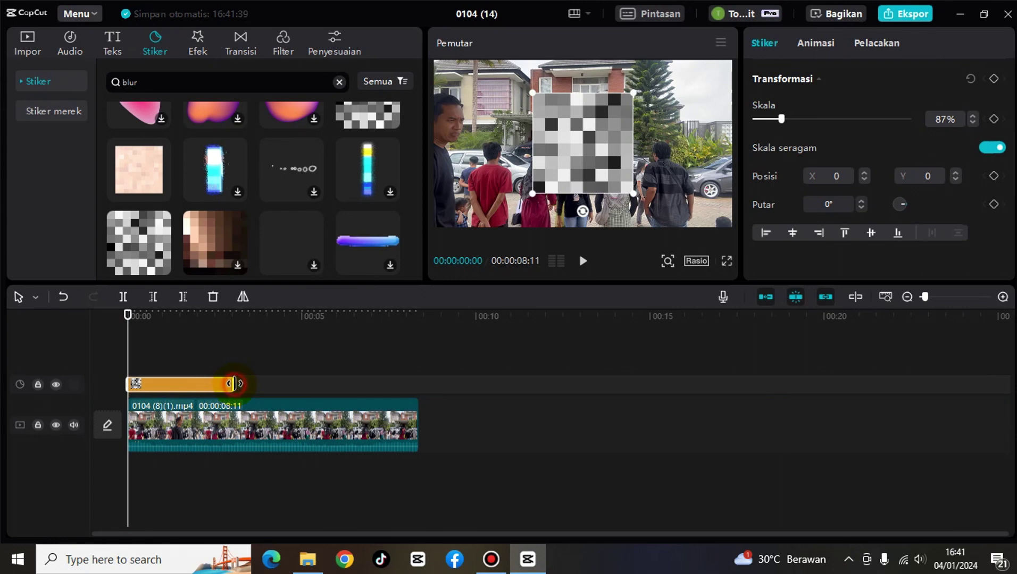
pyautogui.moveTo(234, 385); pyautogui.dragTo(414, 396)
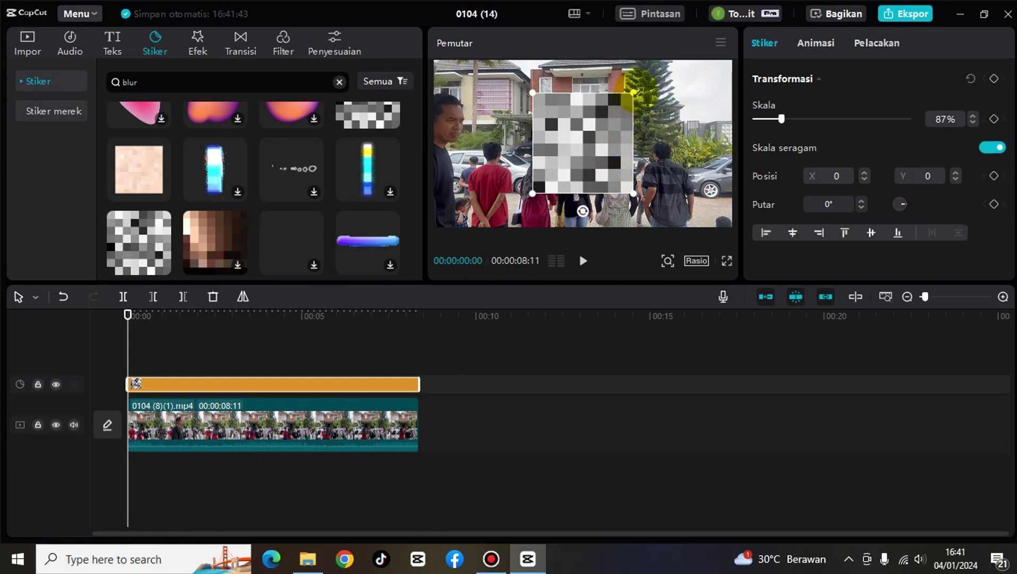
# Shrink the mosaic sticker to about 34% and place it over the man's face at about X -1669, Y 241
pyautogui.moveTo(633, 93); pyautogui.dragTo(493, 125)
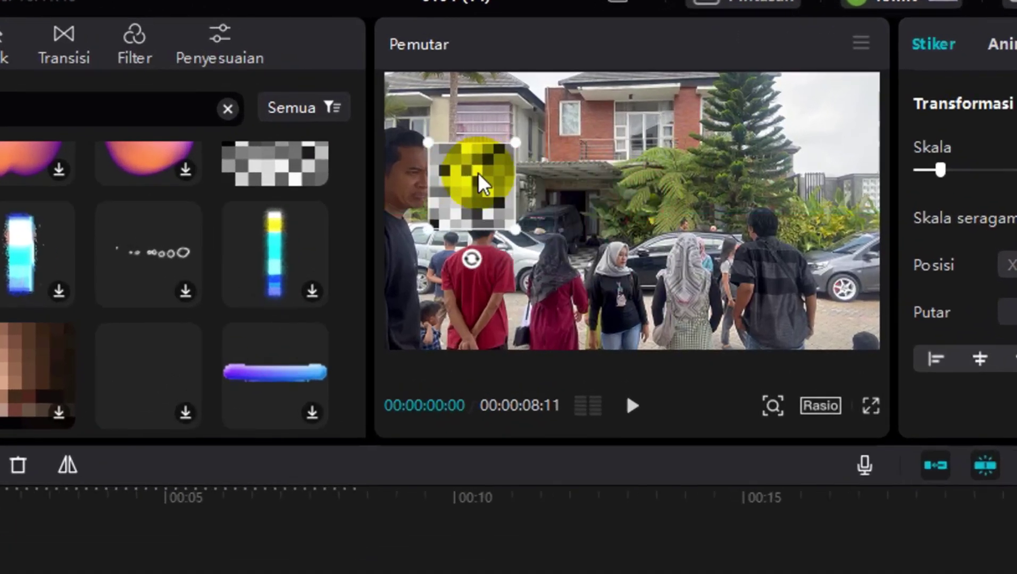
pyautogui.moveTo(482, 184); pyautogui.dragTo(447, 177)
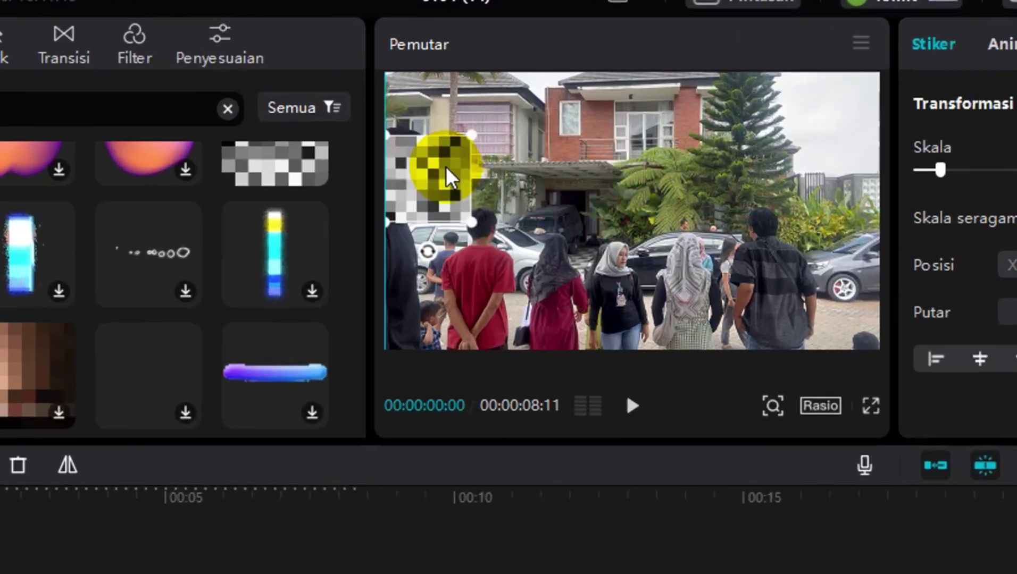
pyautogui.moveTo(472, 133); pyautogui.dragTo(450, 145)
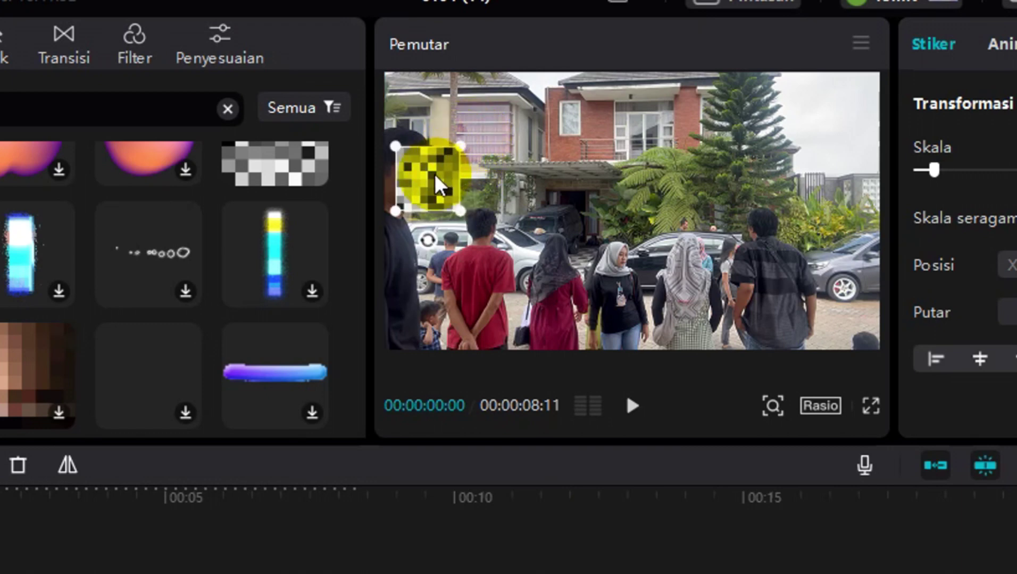
pyautogui.click(421, 175)
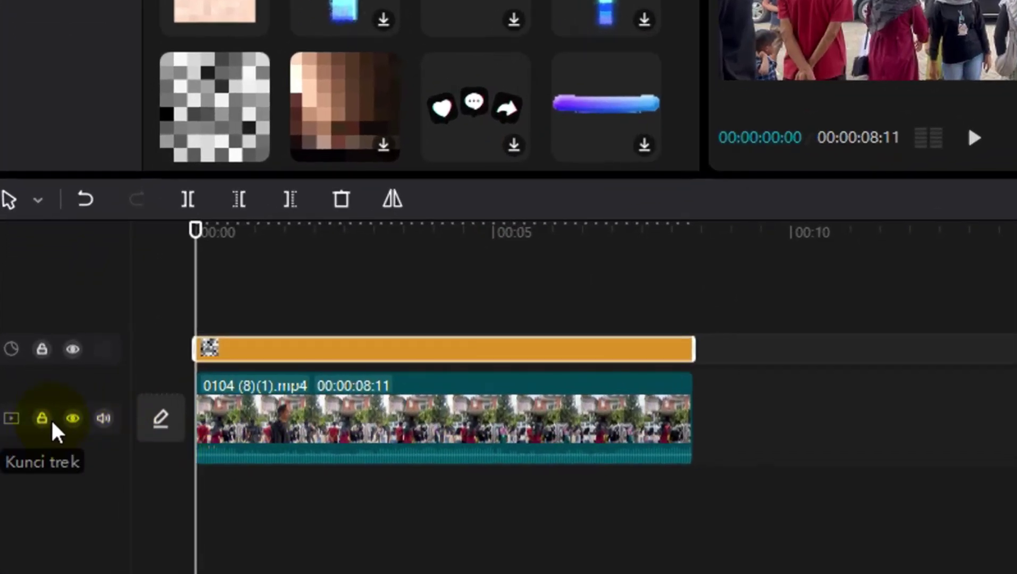
# Lock the video track and add a keyframe for all of the sticker's transform properties at 00:00:00:00
pyautogui.click(41, 418)
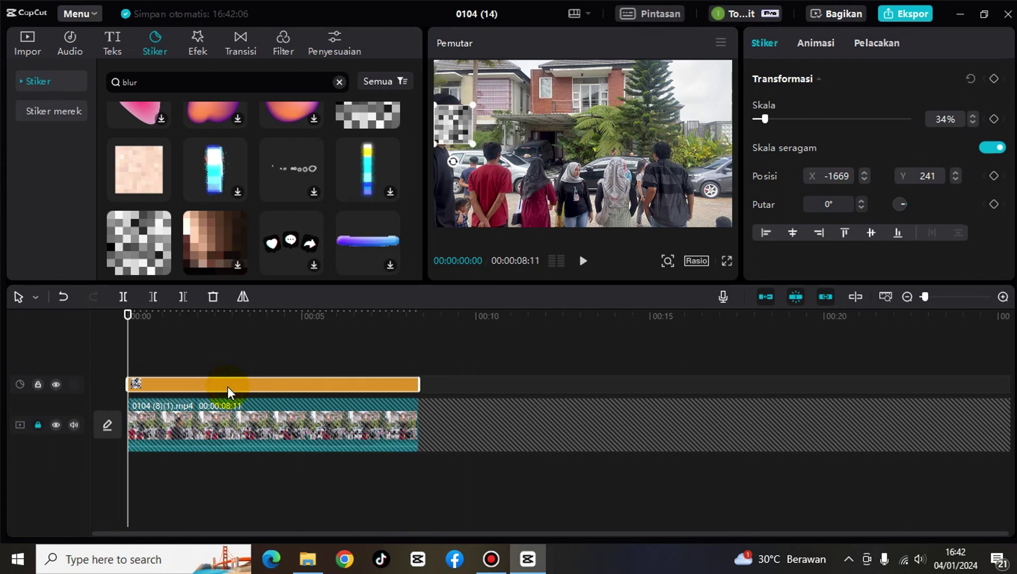
pyautogui.click(454, 114)
pyautogui.click(994, 79)
# Keyframe the sticker over the man's face at 00:00:00:15 (about X -1322, Y 284) and 00:00:00:29 (about X -562, Y 241)
pyautogui.press('space')
pyautogui.press('space')
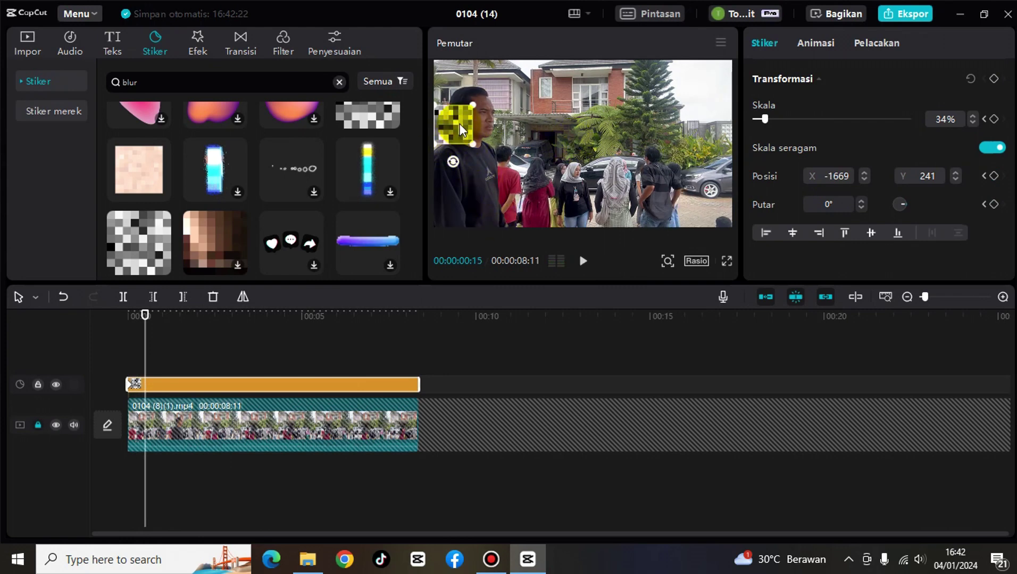
pyautogui.moveTo(458, 123); pyautogui.dragTo(486, 122)
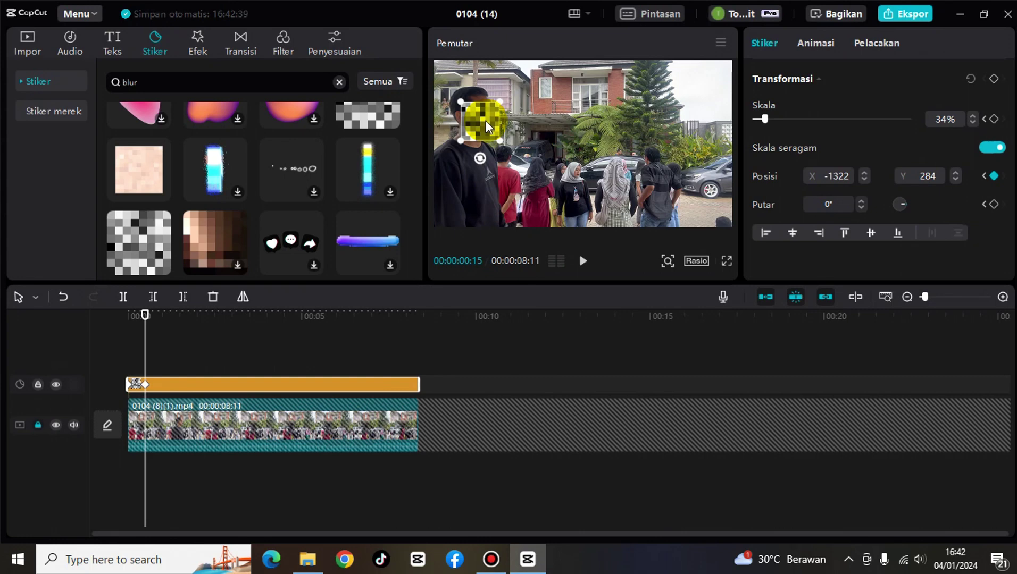
pyautogui.press('space')
pyautogui.press('space')
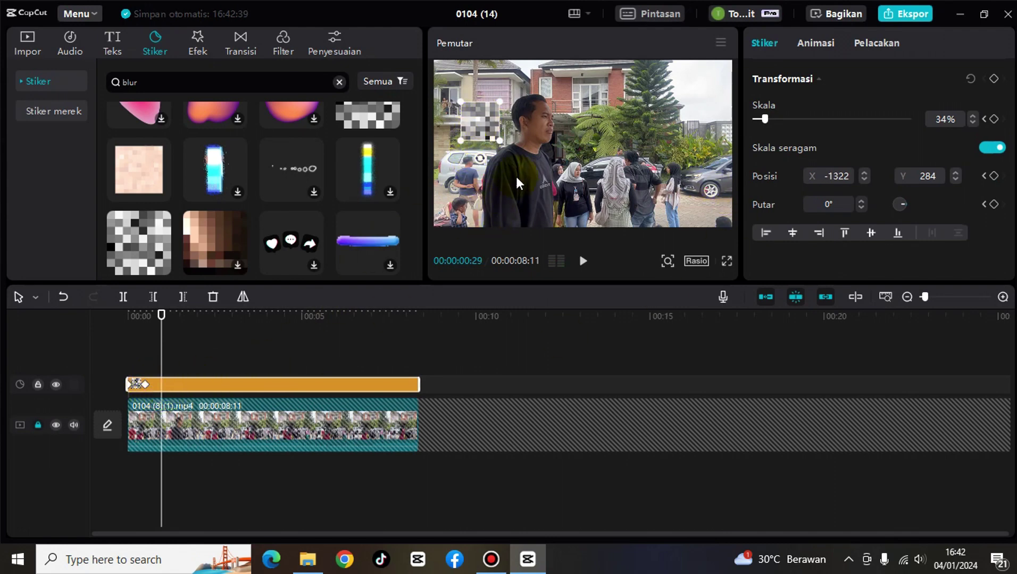
pyautogui.moveTo(482, 122); pyautogui.dragTo(541, 125)
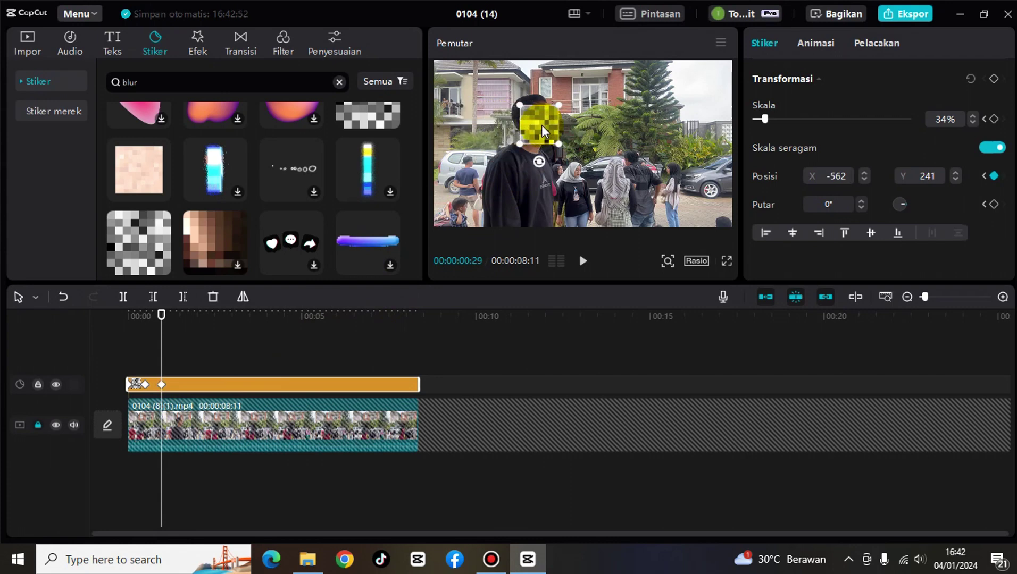
# Advance to 00:00:01:12 and move the sticker onto the man's face at about X 324, Y 333
pyautogui.click(162, 384)
pyautogui.press('Right')
pyautogui.press('Right')
pyautogui.press('Right')
pyautogui.press('Right')
pyautogui.press('Right')
pyautogui.press('Right')
pyautogui.press('Right')
pyautogui.press('Right')
pyautogui.press('Right')
pyautogui.press('Right')
pyautogui.press('Right')
pyautogui.press('Right')
pyautogui.press('Right')
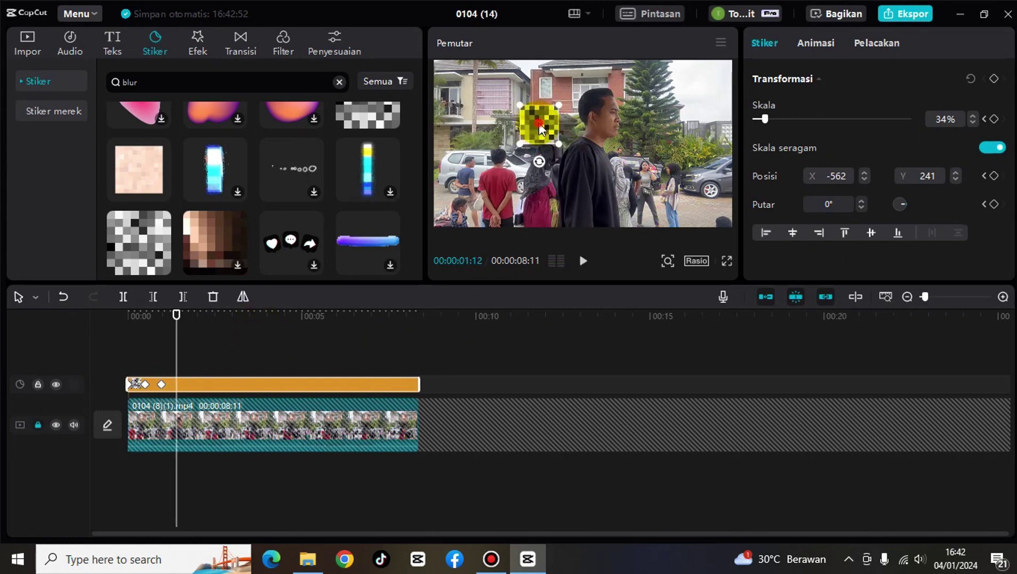
pyautogui.moveTo(540, 126); pyautogui.dragTo(608, 116)
# Advance to 00:00:01:24 and move the sticker onto the man's face at about X 1344, Y 289
pyautogui.press('Right')
pyautogui.press('Right')
pyautogui.press('Right')
pyautogui.press('Right')
pyautogui.press('Right')
pyautogui.press('Right')
pyautogui.press('Right')
pyautogui.press('Right')
pyautogui.press('Right')
pyautogui.press('Right')
pyautogui.press('Right')
pyautogui.press('Right')
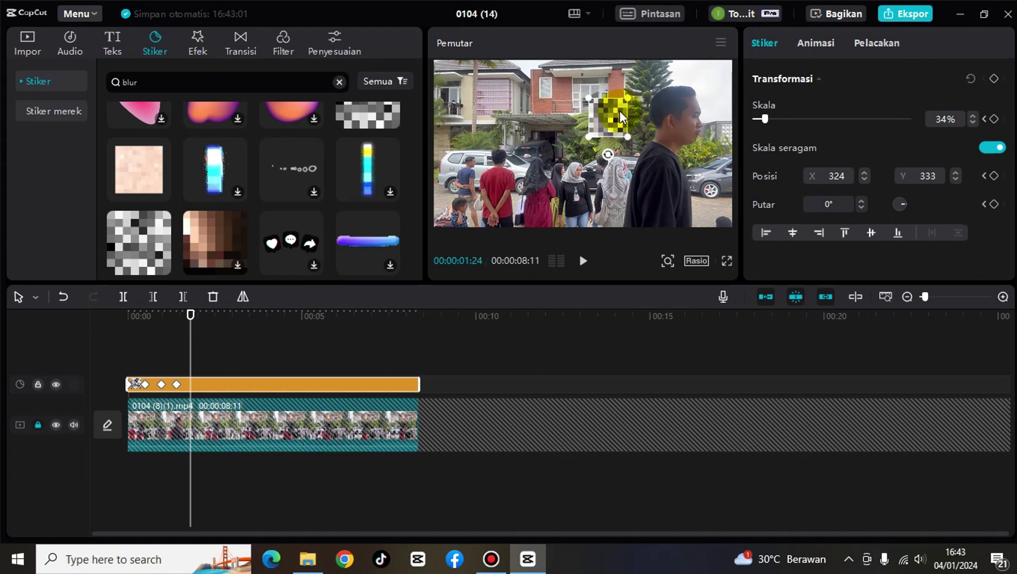
pyautogui.moveTo(619, 110); pyautogui.dragTo(699, 114)
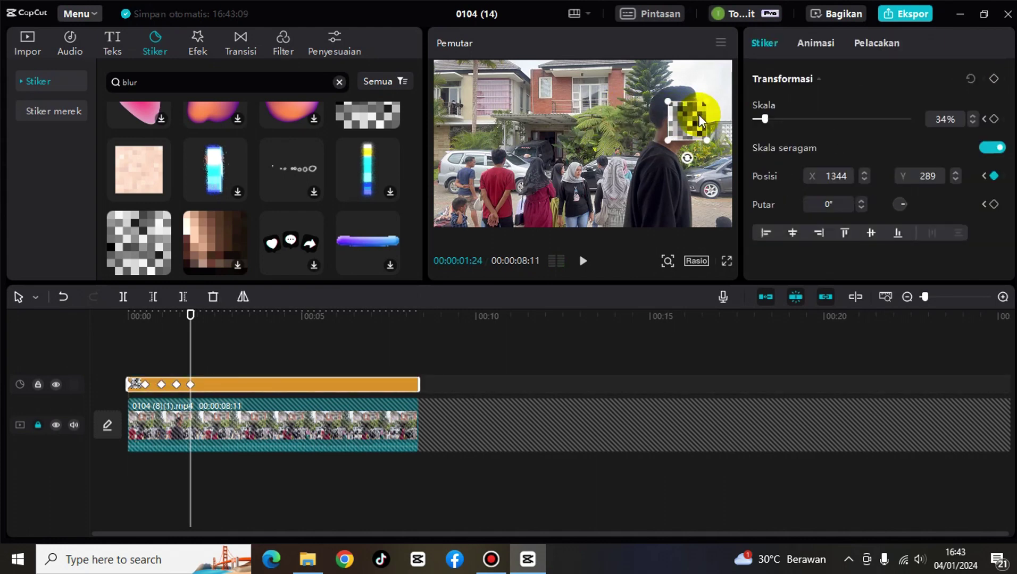
# Move the sticker to about X 1758, Y 400 at 00:00:02:03 and out of frame to about X 2643, Y 588 at 00:00:02:13
pyautogui.press('space')
pyautogui.press('space')
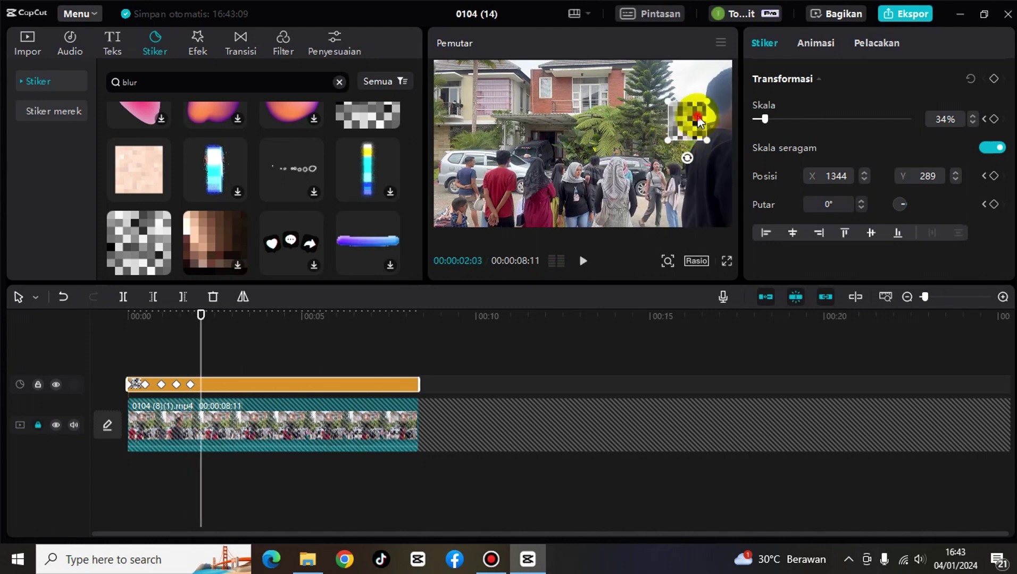
pyautogui.moveTo(698, 116); pyautogui.dragTo(729, 107)
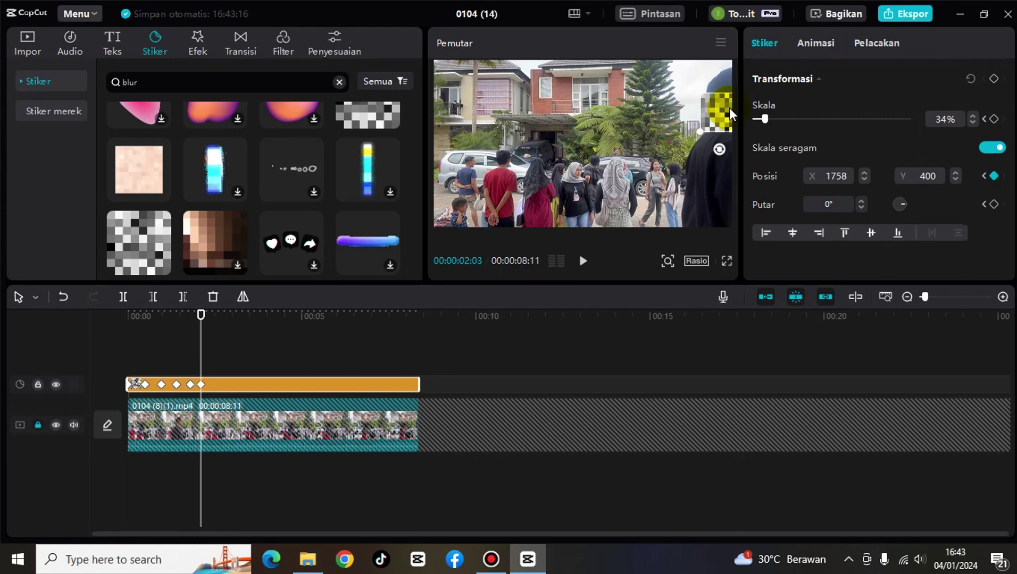
pyautogui.press('space')
pyautogui.press('space')
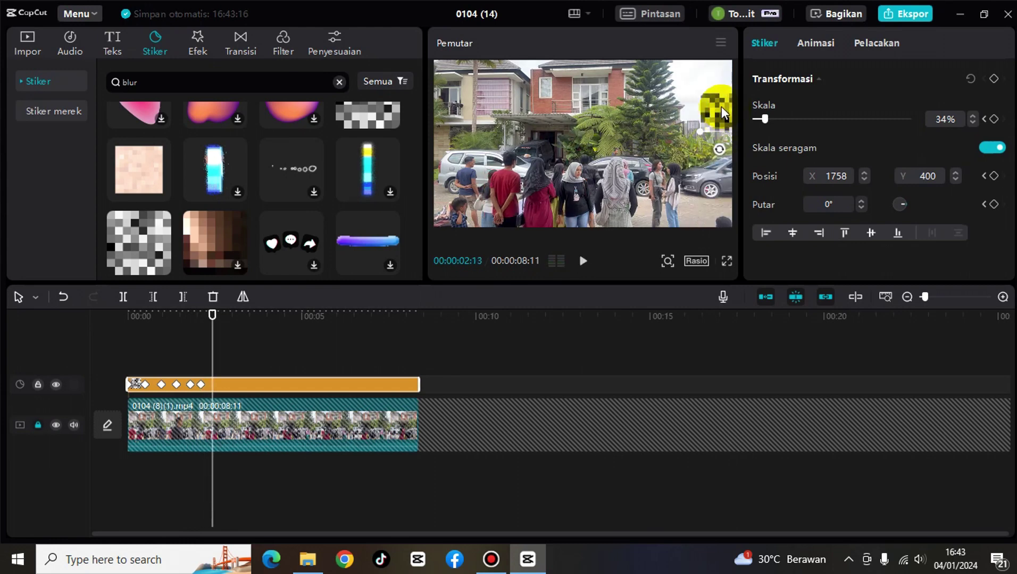
pyautogui.moveTo(721, 106); pyautogui.dragTo(790, 92)
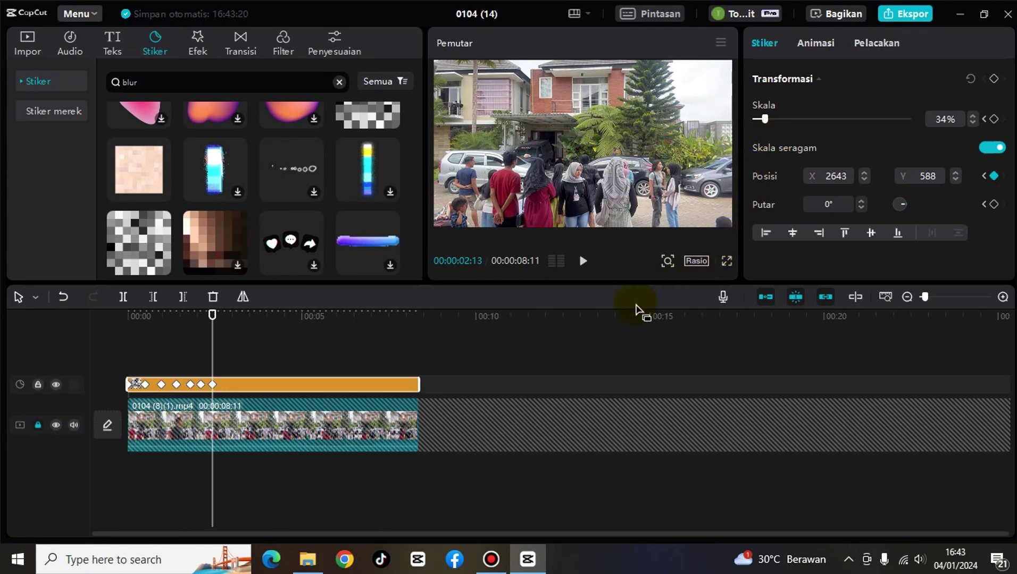
# Play the video from the start to check how the mosaic follows the face, and return to 00:00:02:03
pyautogui.press('Home')
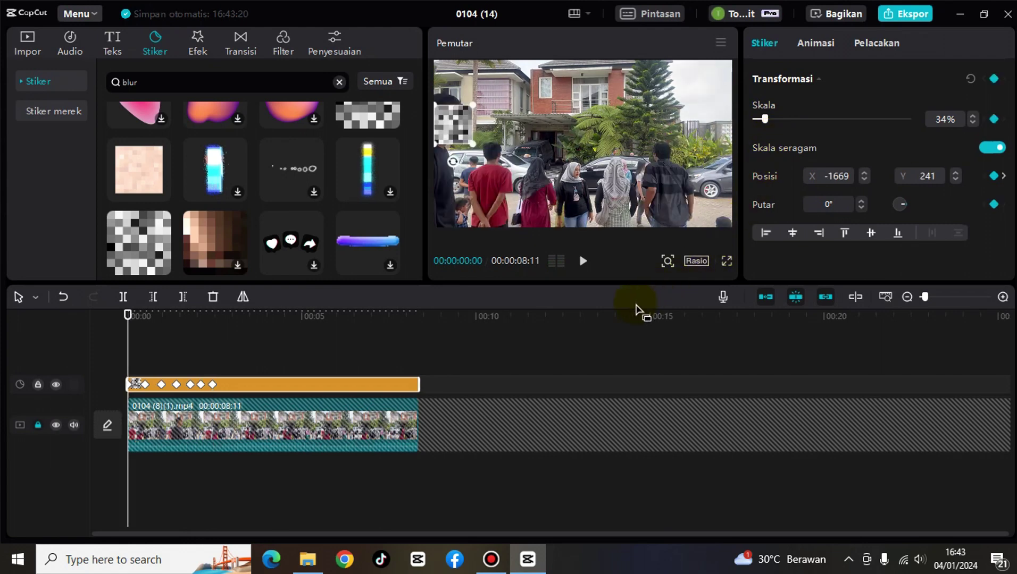
pyautogui.press('space')
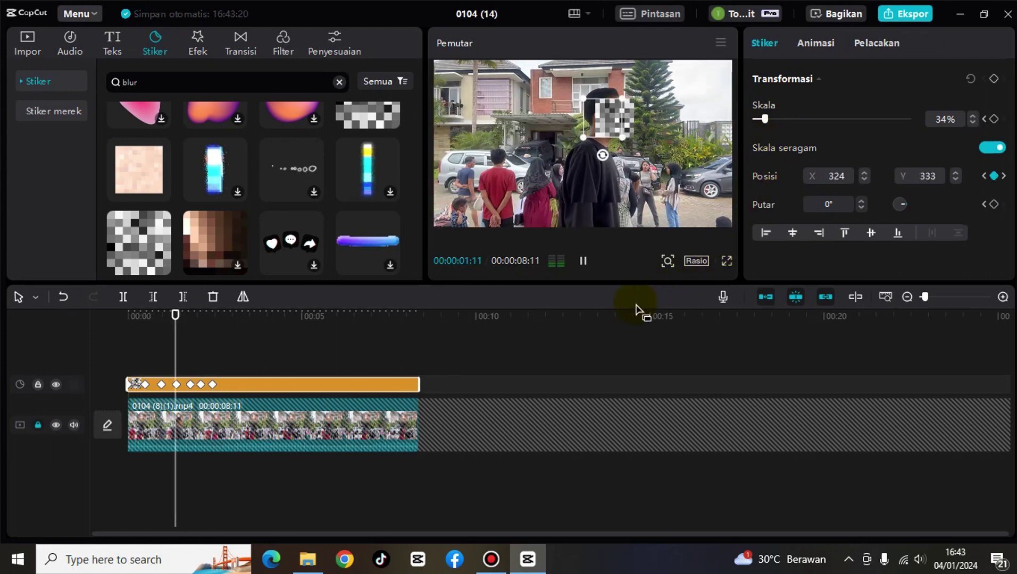
pyautogui.press('space')
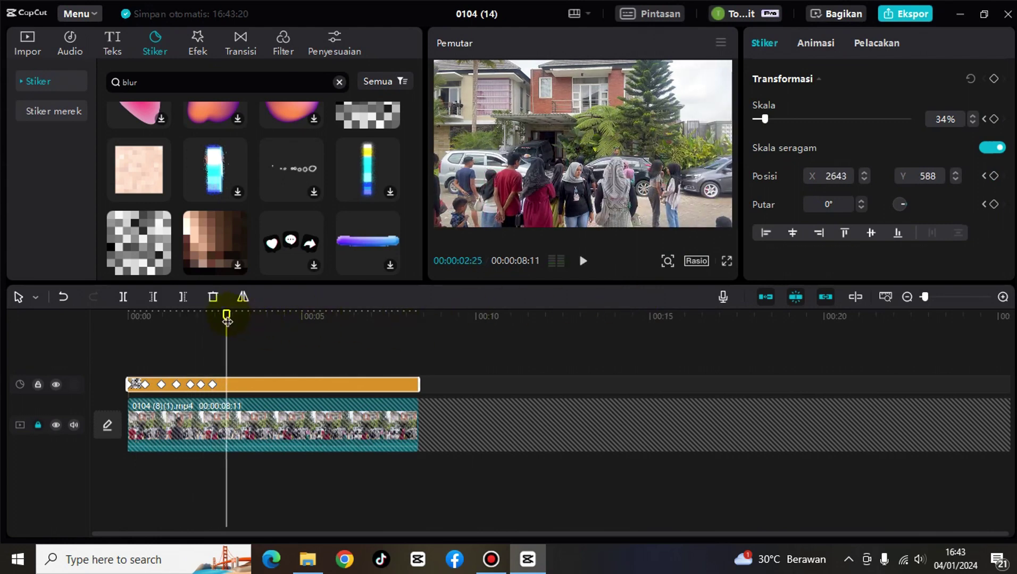
pyautogui.moveTo(227, 320); pyautogui.dragTo(205, 315)
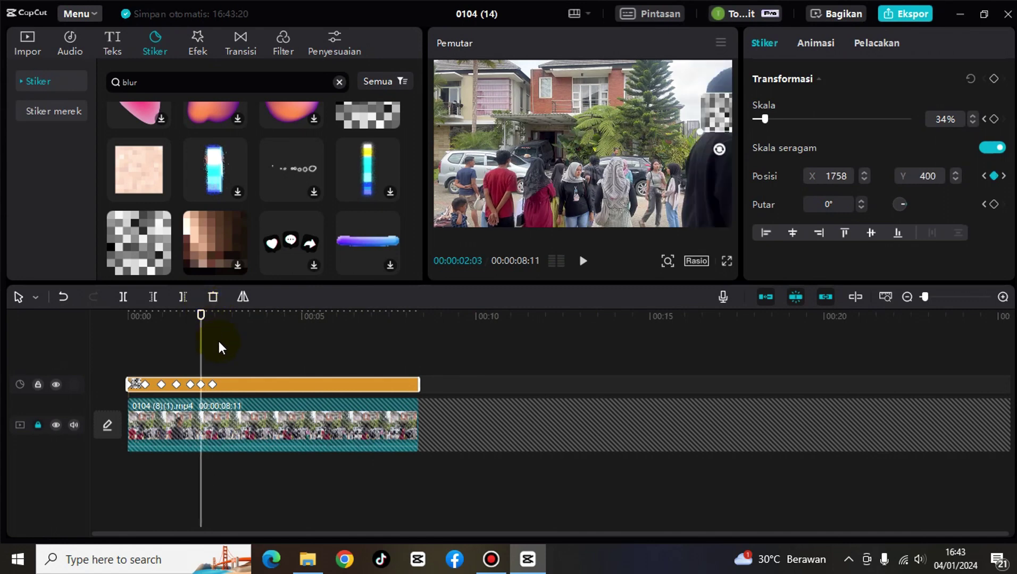
# Add a transformation keyframe to the sticker at 00:00:01:28 and move it onto the man's face at about X 1730, Y 401
pyautogui.keyDown('ctrl'); pyautogui.scroll(5, 219, 343); pyautogui.keyUp('ctrl')
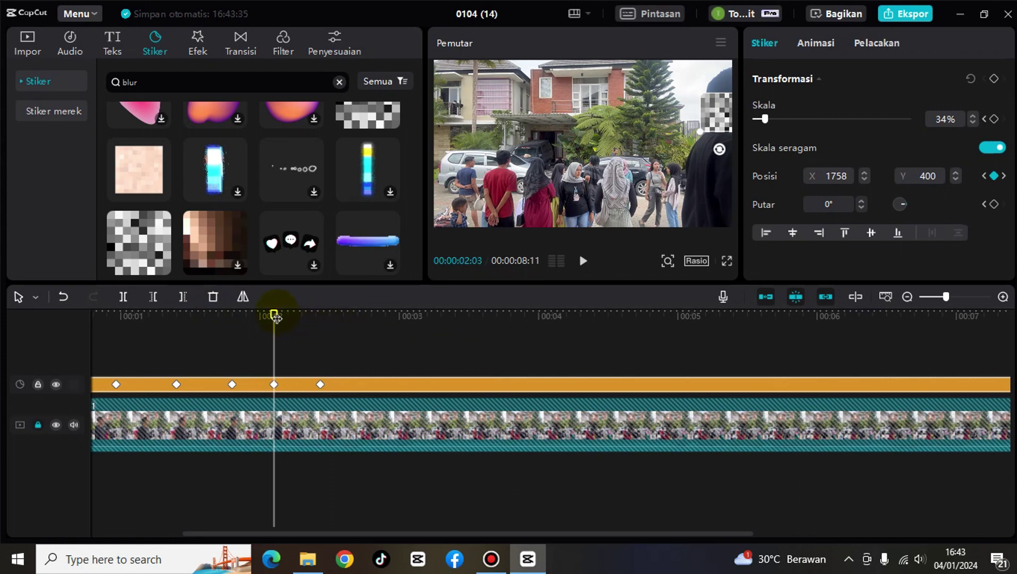
pyautogui.moveTo(272, 316); pyautogui.dragTo(252, 307)
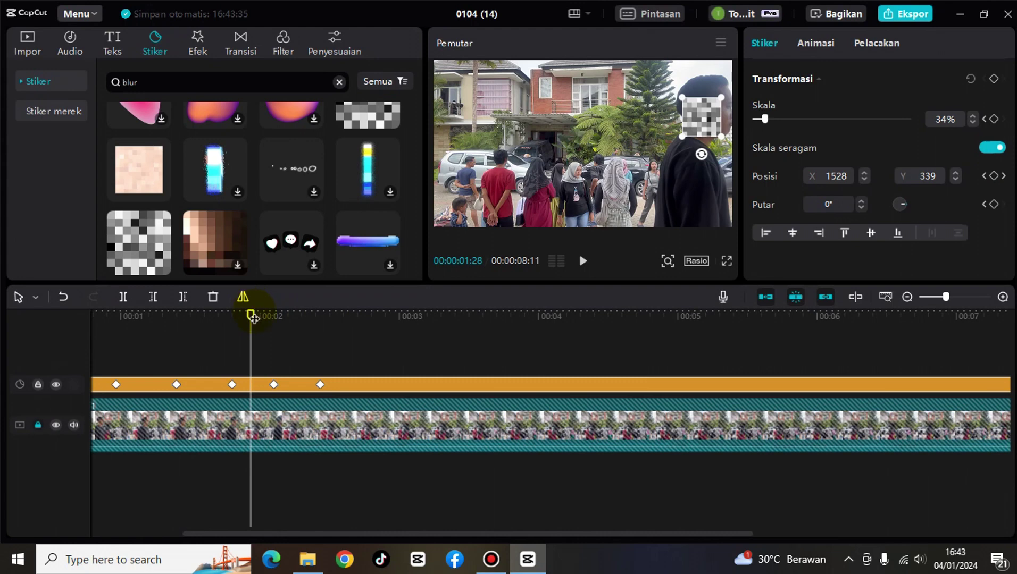
pyautogui.click(994, 80)
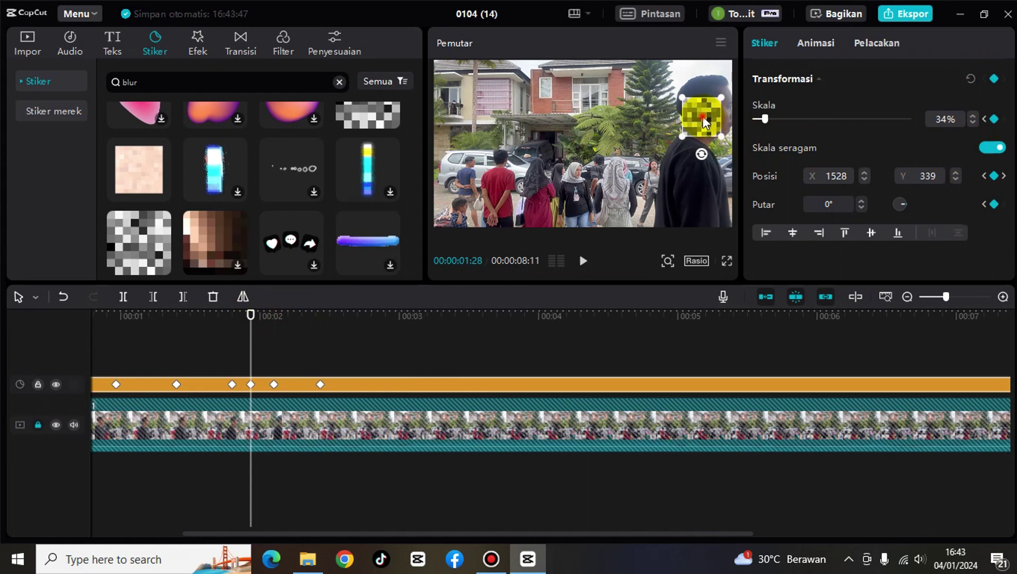
pyautogui.moveTo(701, 118); pyautogui.dragTo(716, 113)
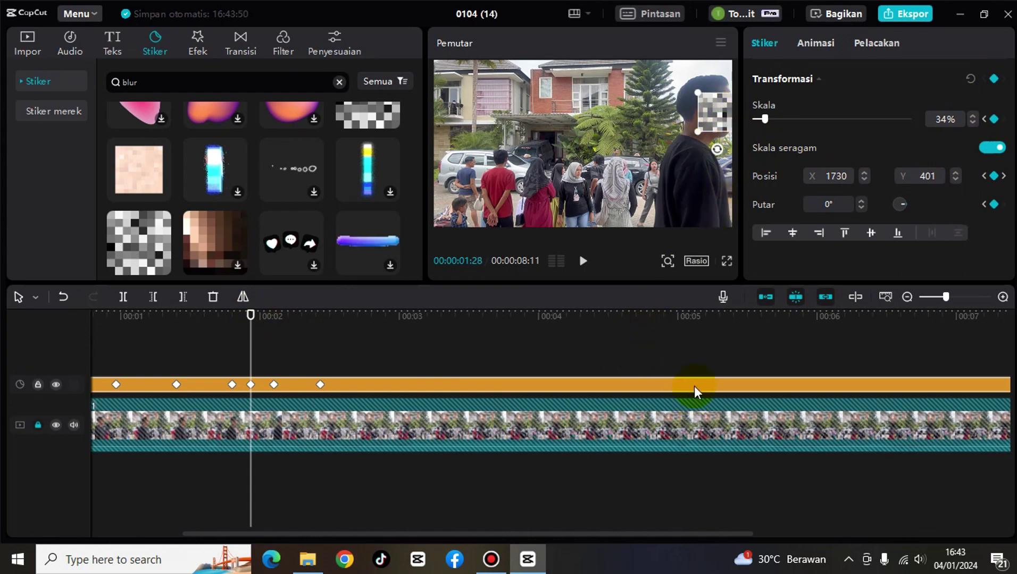
# Play the video from the start to check the mosaic's tracking past the last keyframe, and pause
pyautogui.scroll(-2, 695, 370)
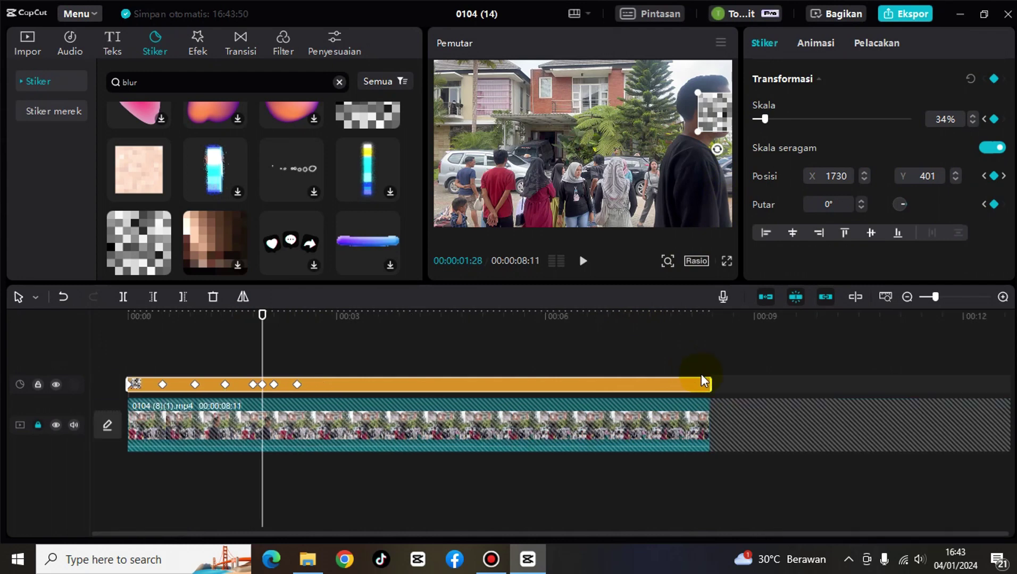
pyautogui.press('Home')
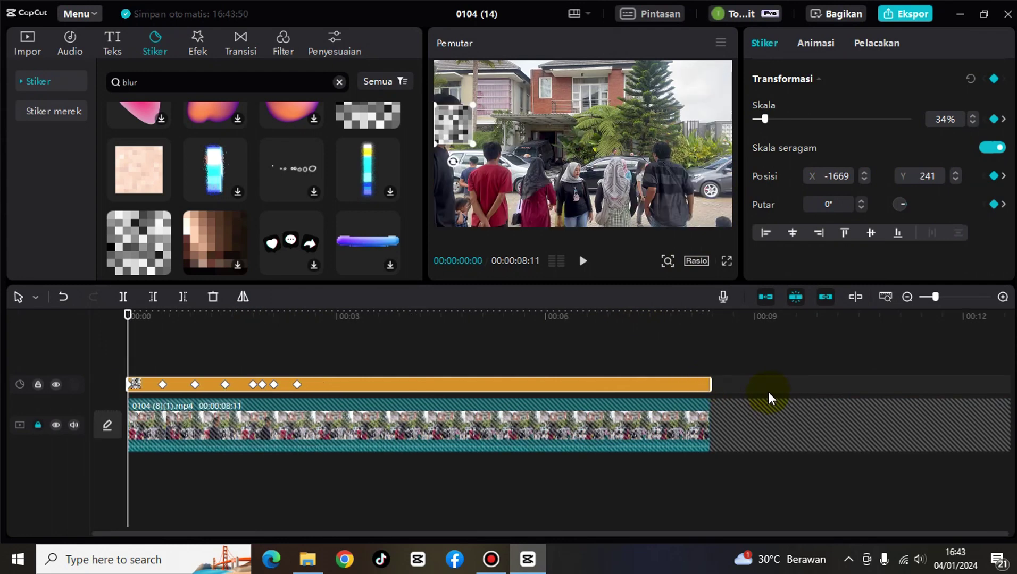
pyautogui.press('space')
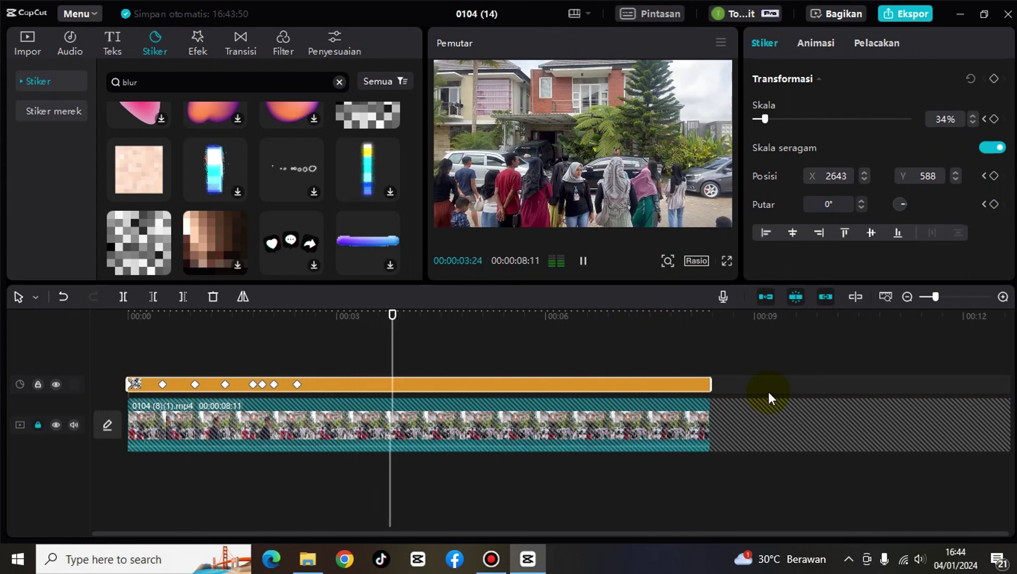
pyautogui.press('space')
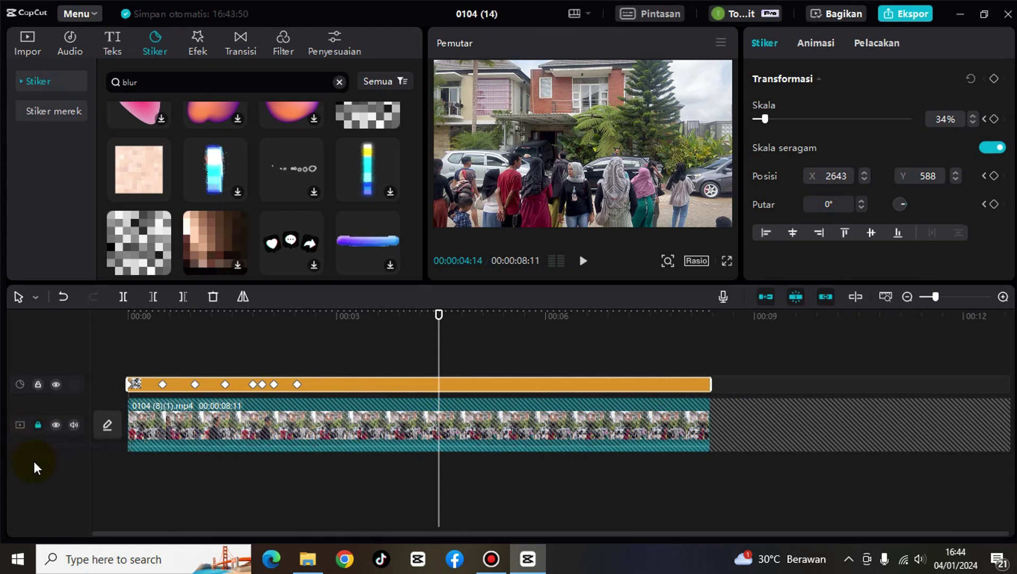
# Unlock the main video track and replay the censored clip from 00:00:00:00 until near its end
pyautogui.click(37, 424)
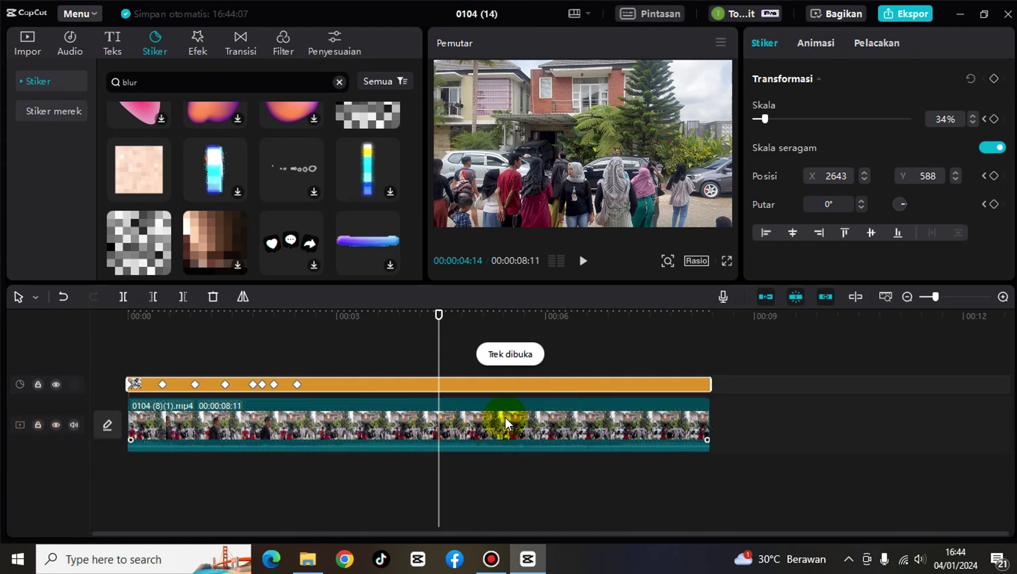
pyautogui.press('Home')
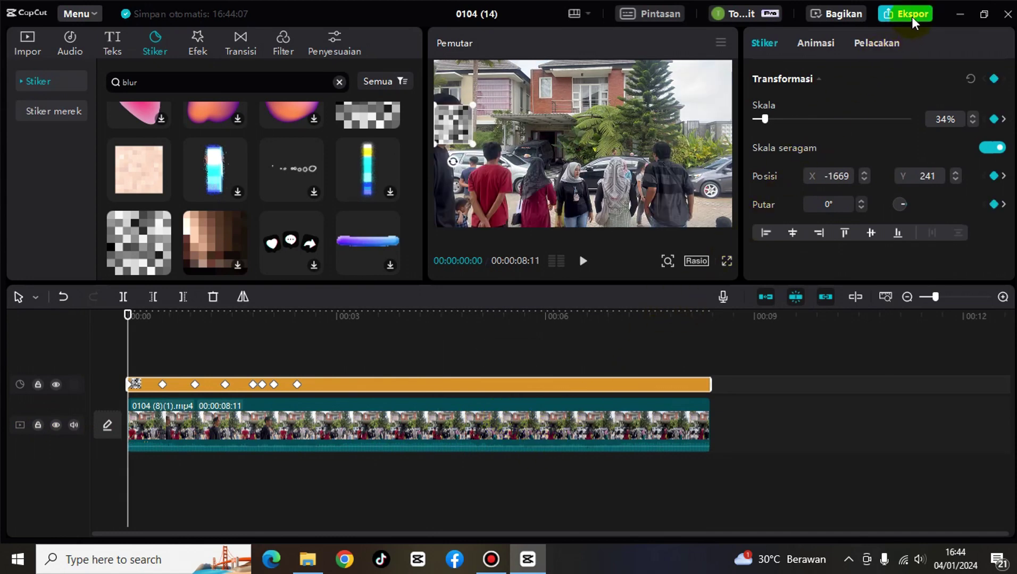
pyautogui.press('space')
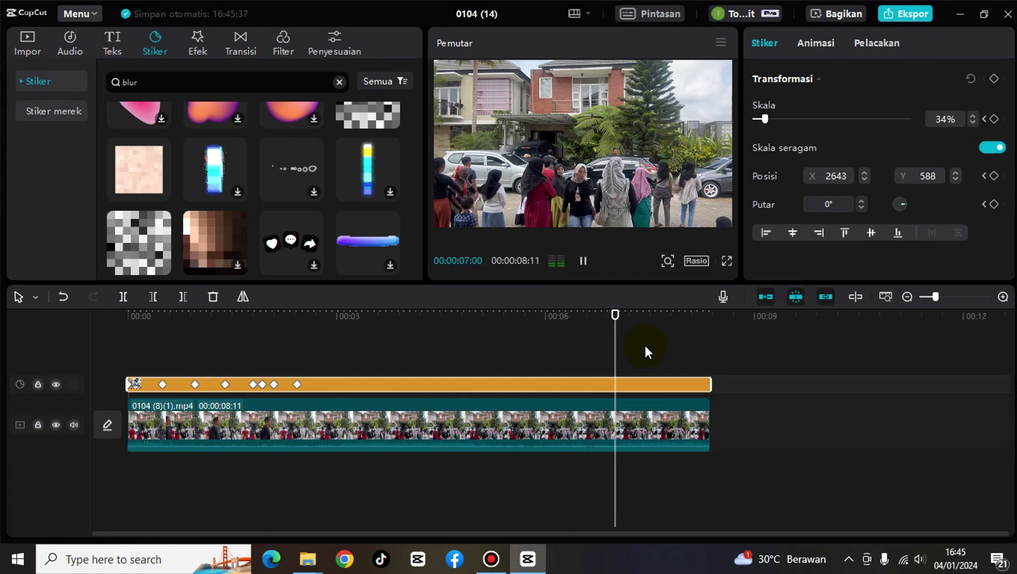
pyautogui.press('space')
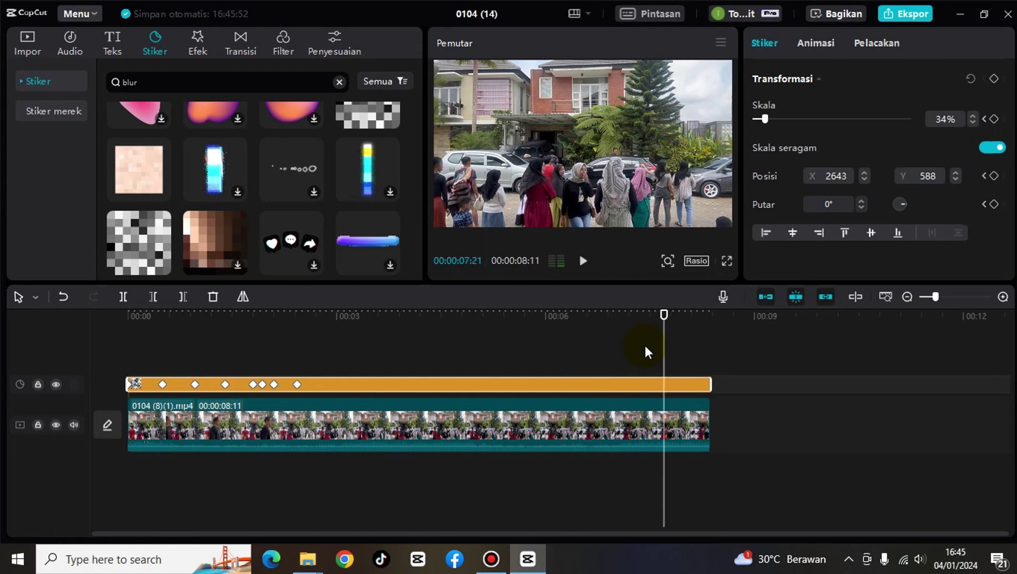